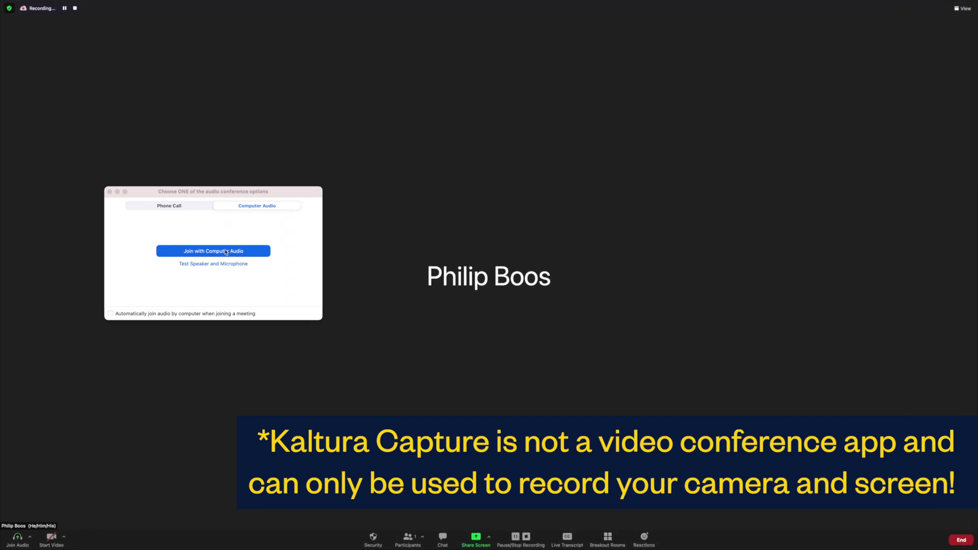
Join the Zoom meeting's audio using the computer's audio.
{"action": "left_click", "coordinate": [221, 251]}
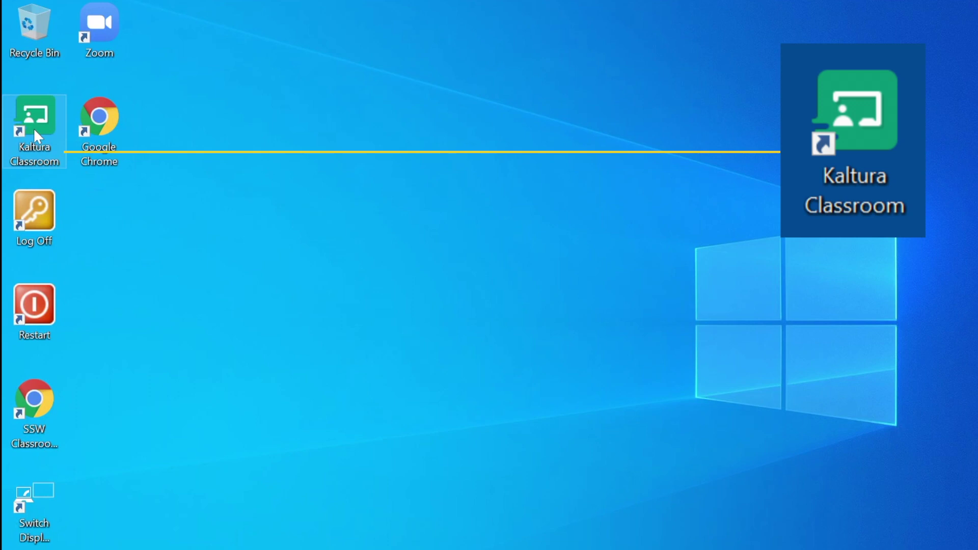
Launch Kaltura Classroom from its desktop shortcut.
{"action": "double_click", "coordinate": [35, 131]}
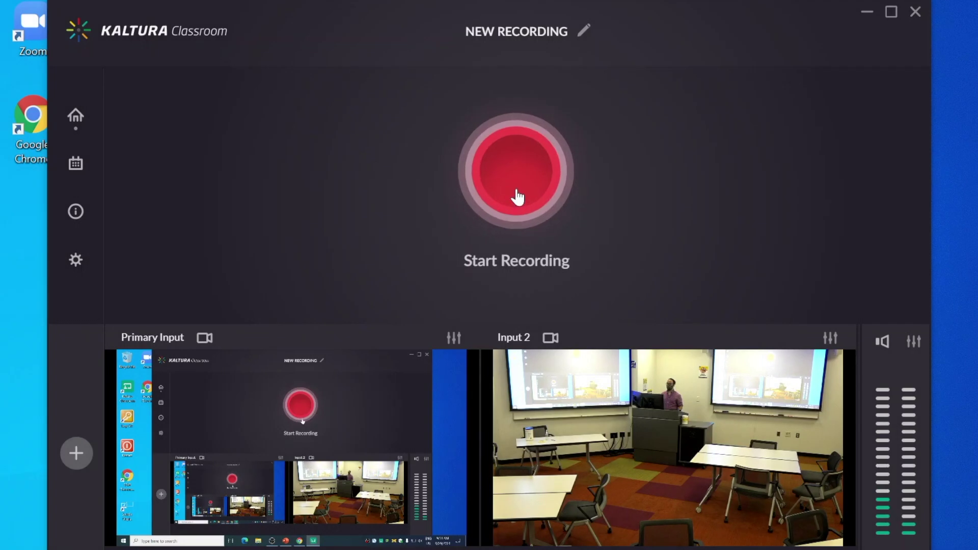
Record a short lecture clip, then stop it and keep the recording.
{"action": "left_click", "coordinate": [516, 193]}
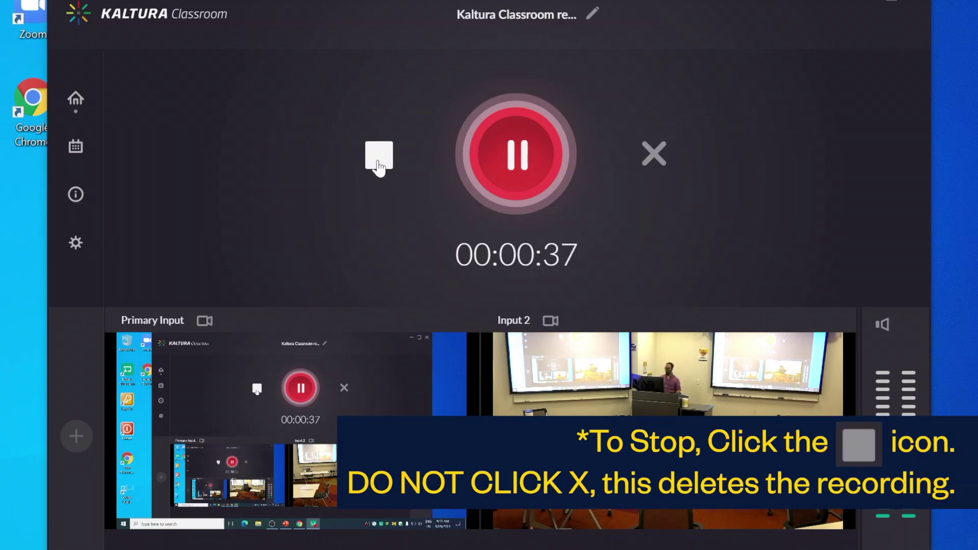
{"action": "left_click", "coordinate": [378, 163]}
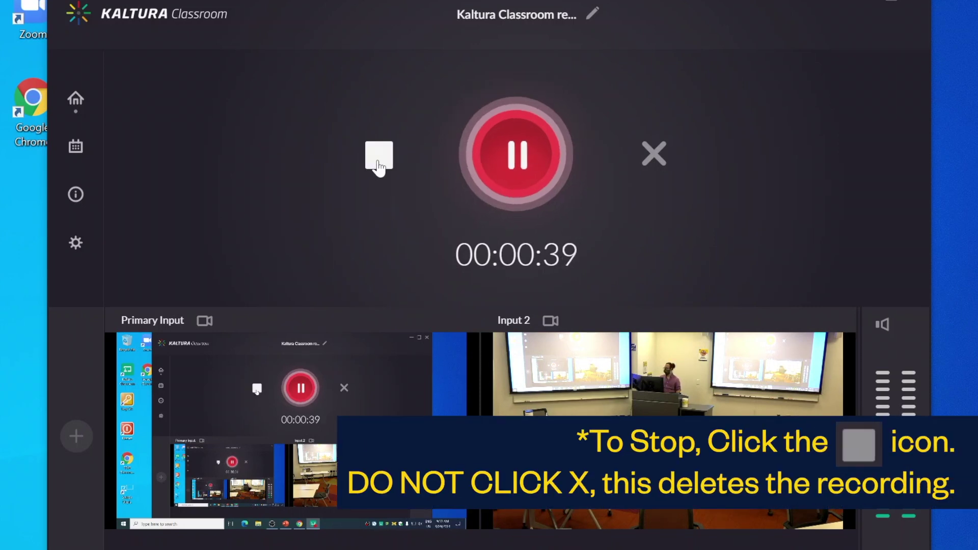
Assign the owner's account, title the recording 'Class Recording # 2 | DATE', and save it.
{"action": "left_click", "coordinate": [245, 293]}
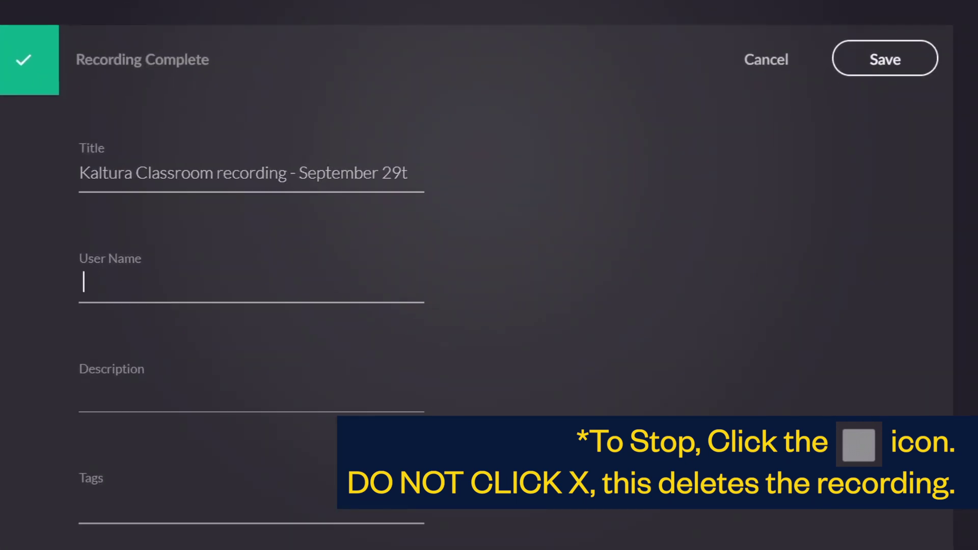
{"action": "type", "text": "pboos"}
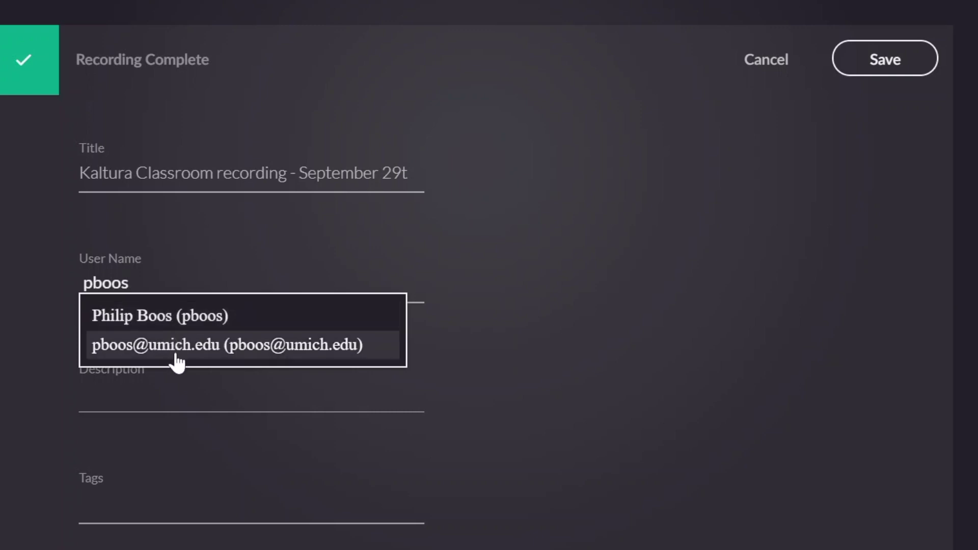
{"action": "left_click", "coordinate": [175, 345]}
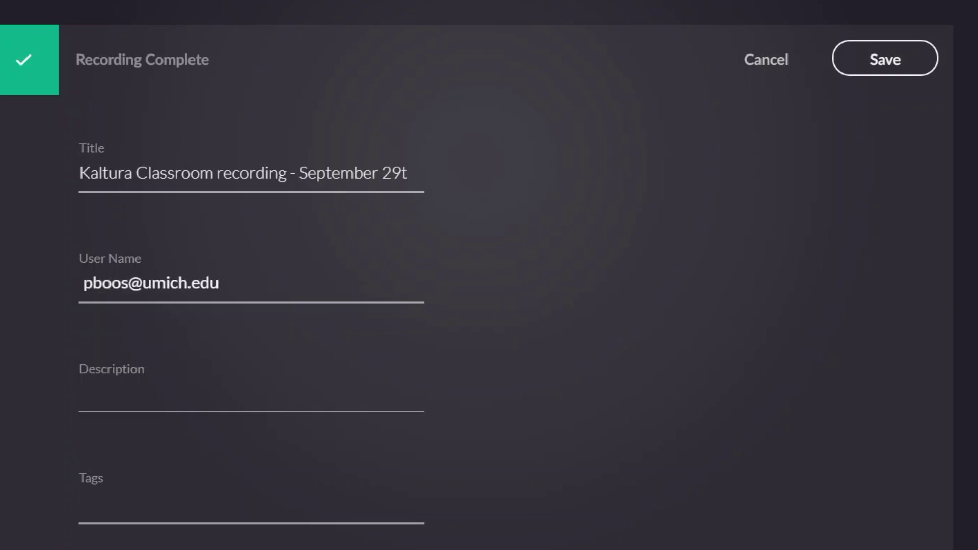
{"action": "left_click", "coordinate": [180, 173]}
{"action": "key", "text": "ctrl+a"}
{"action": "type", "text": "Class Recording # 2 | DATE"}
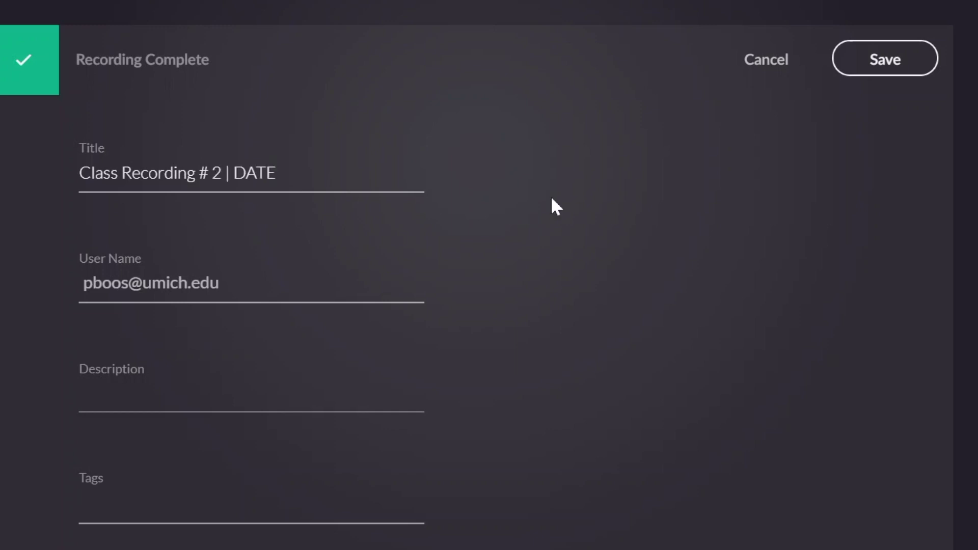
{"action": "left_click", "coordinate": [867, 71]}
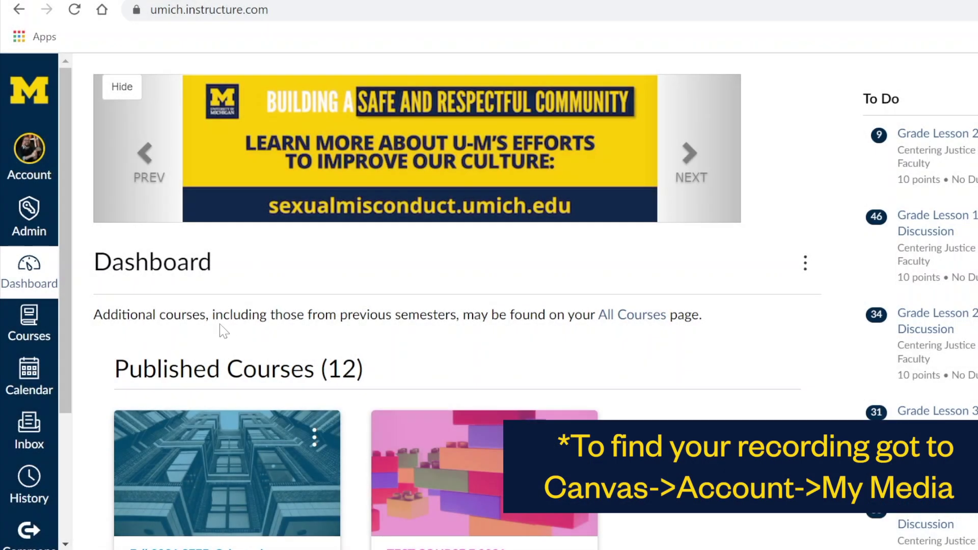
Go to My Media from the Canvas Account menu.
{"action": "left_click", "coordinate": [33, 162]}
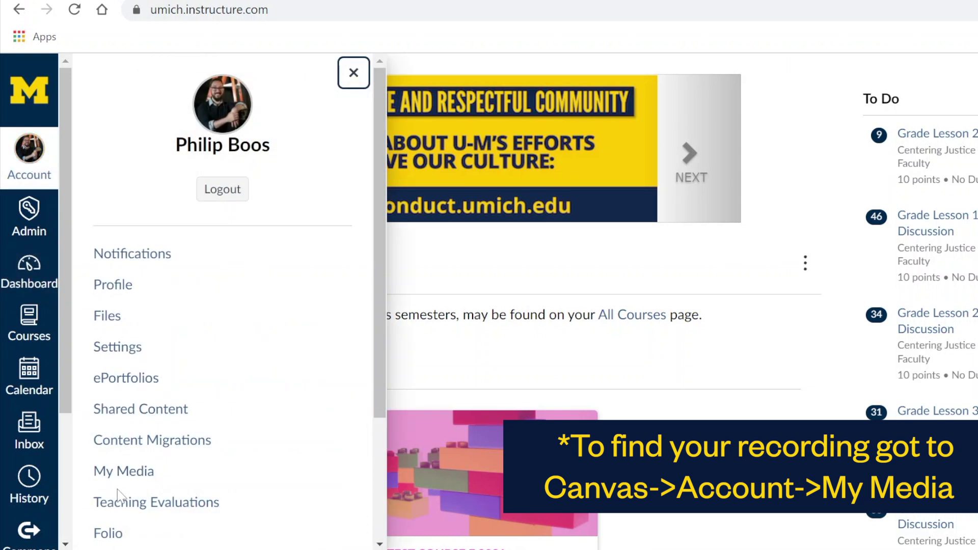
{"action": "left_click", "coordinate": [120, 474]}
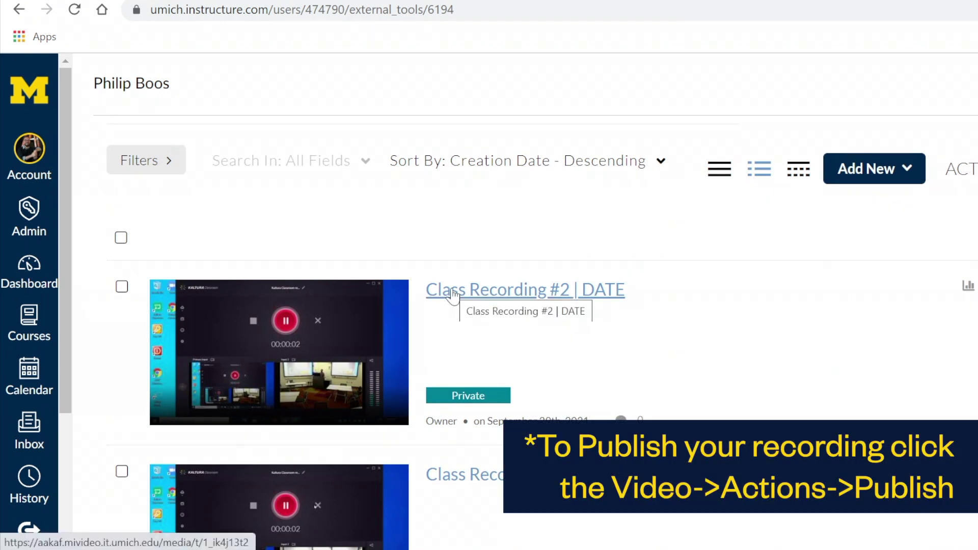
Publish the recording to the TEST COURSE F 2021 gallery with status set to Published.
{"action": "left_click", "coordinate": [452, 295]}
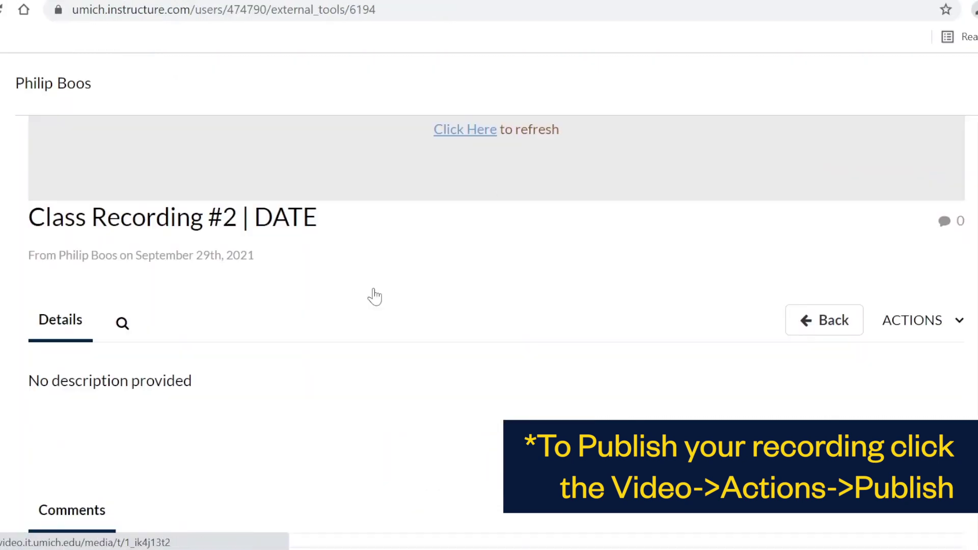
{"action": "left_click", "coordinate": [890, 325]}
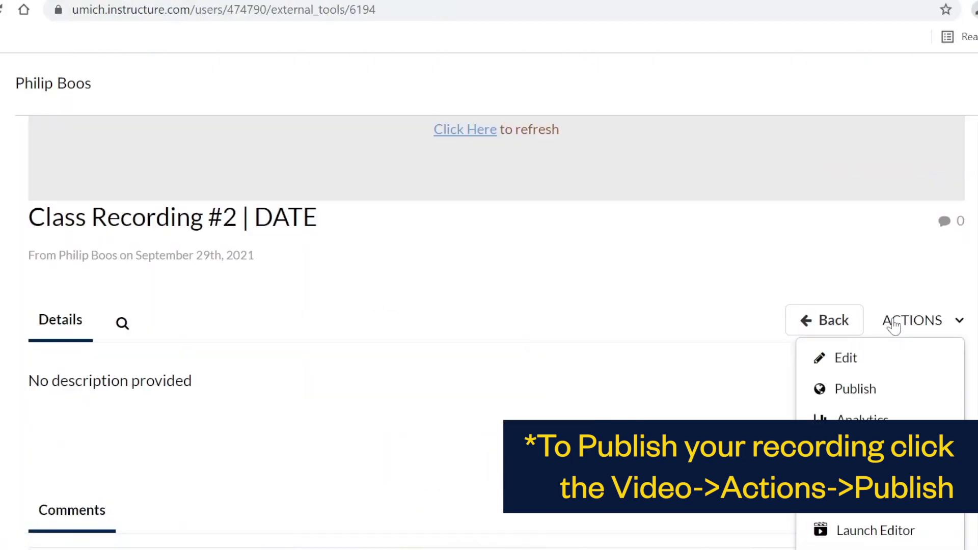
{"action": "left_click", "coordinate": [870, 398]}
{"action": "scroll", "coordinate": [419, 301], "scroll_direction": "down", "scroll_amount": 3}
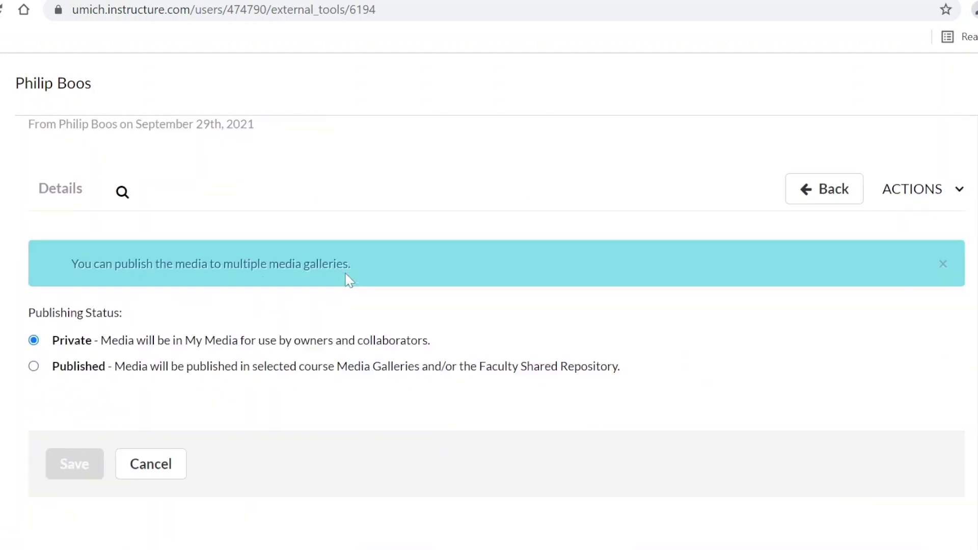
{"action": "left_click", "coordinate": [34, 329]}
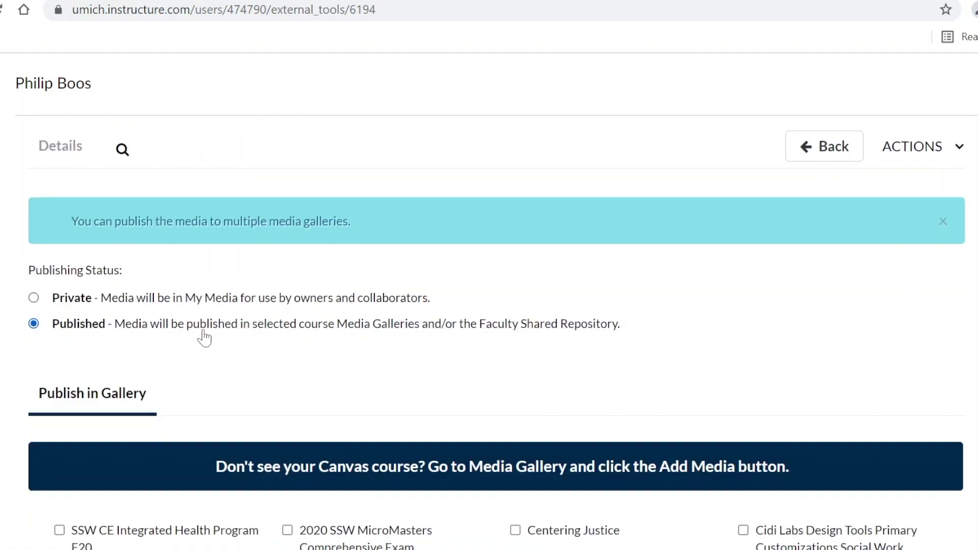
{"action": "scroll", "coordinate": [193, 326], "scroll_direction": "down", "scroll_amount": 5}
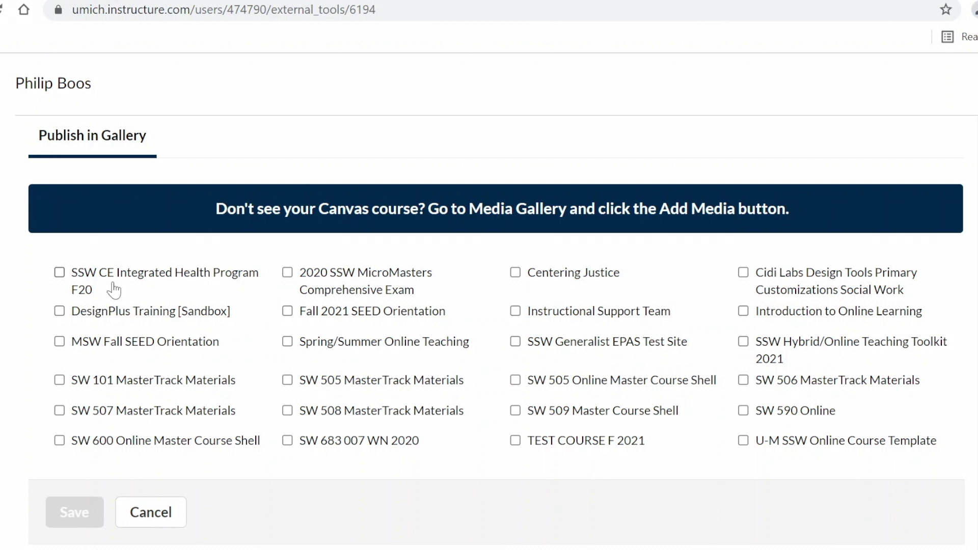
{"action": "left_click", "coordinate": [515, 441]}
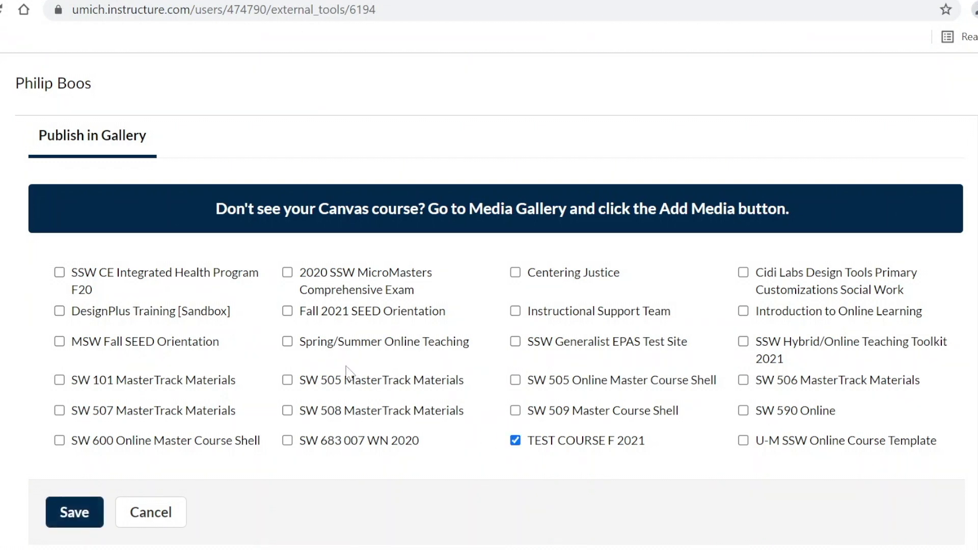
{"action": "scroll", "coordinate": [110, 428], "scroll_direction": "down", "scroll_amount": 2}
{"action": "left_click", "coordinate": [66, 426]}
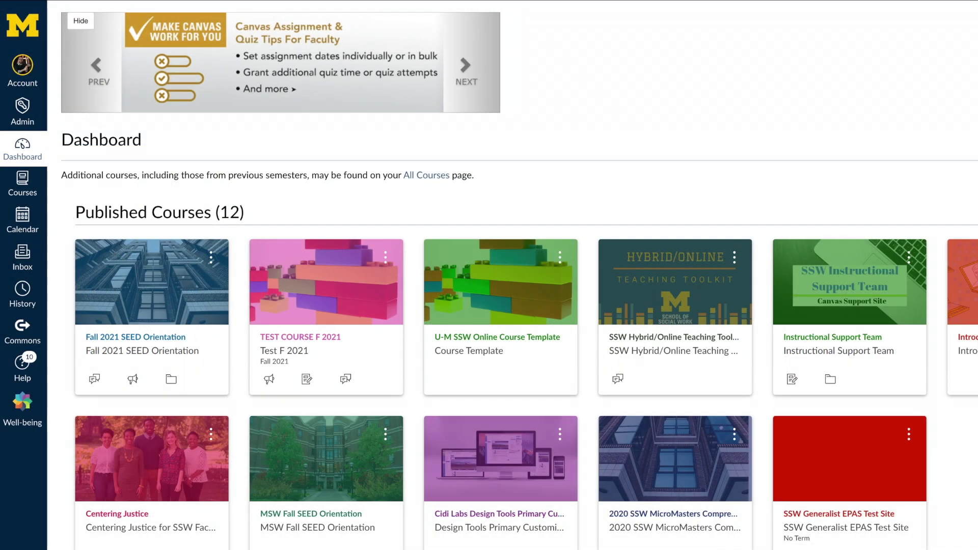
Open TEST COURSE F 2021's modules and expand the Week 2 module.
{"action": "left_click", "coordinate": [295, 316]}
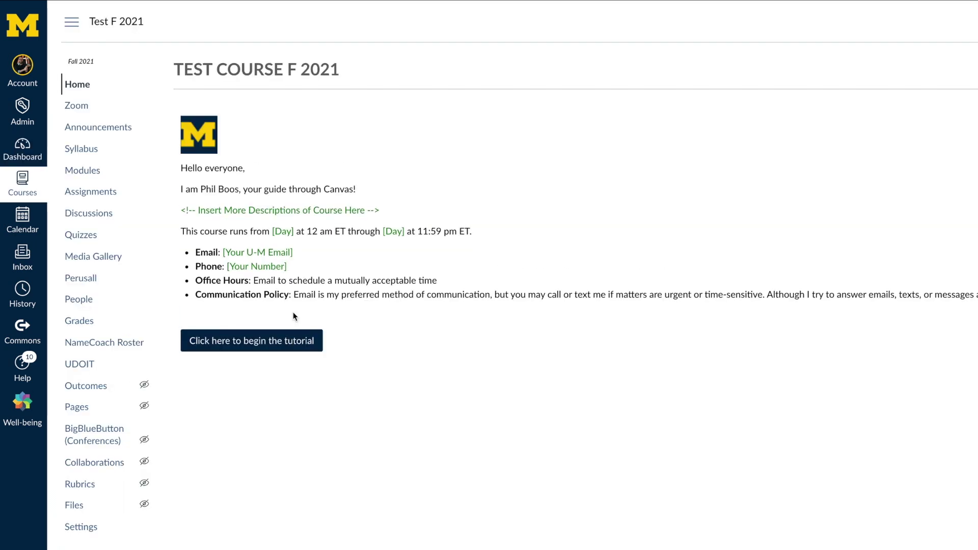
{"action": "left_click", "coordinate": [90, 174]}
{"action": "left_click", "coordinate": [197, 250]}
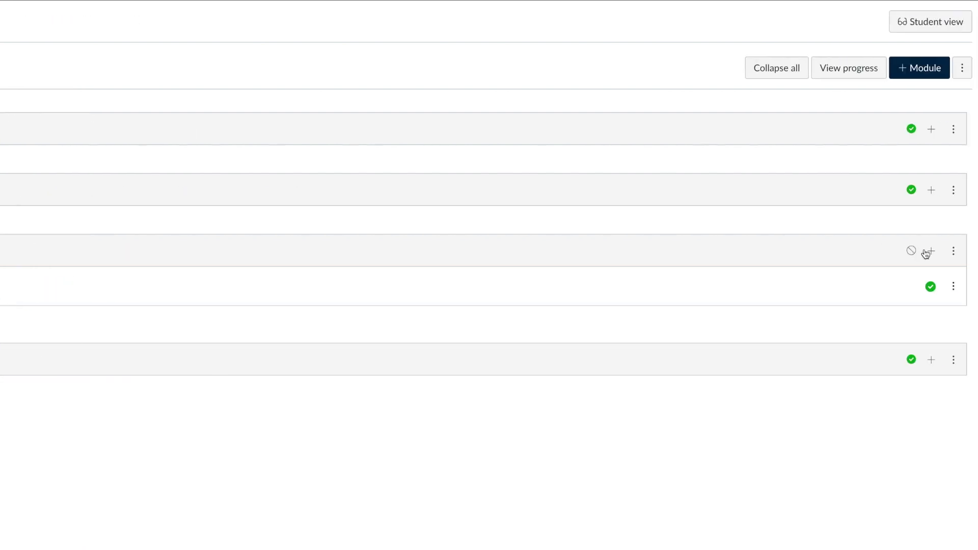
Add a new page titled 'Class Recording #…' to Week 2 | Test Module.
{"action": "left_click", "coordinate": [930, 252]}
{"action": "left_click", "coordinate": [231, 142]}
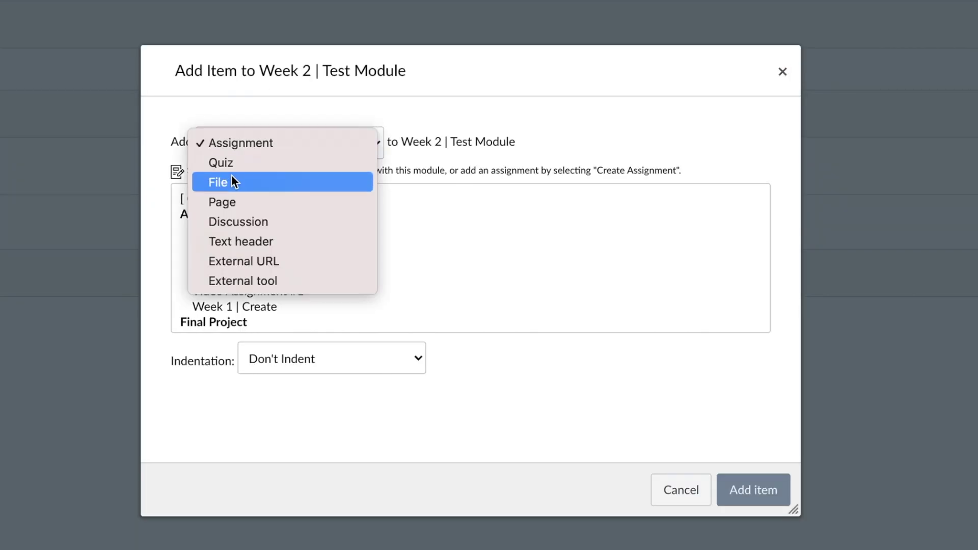
{"action": "left_click", "coordinate": [229, 201]}
{"action": "left_click", "coordinate": [229, 198]}
{"action": "left_click", "coordinate": [286, 361]}
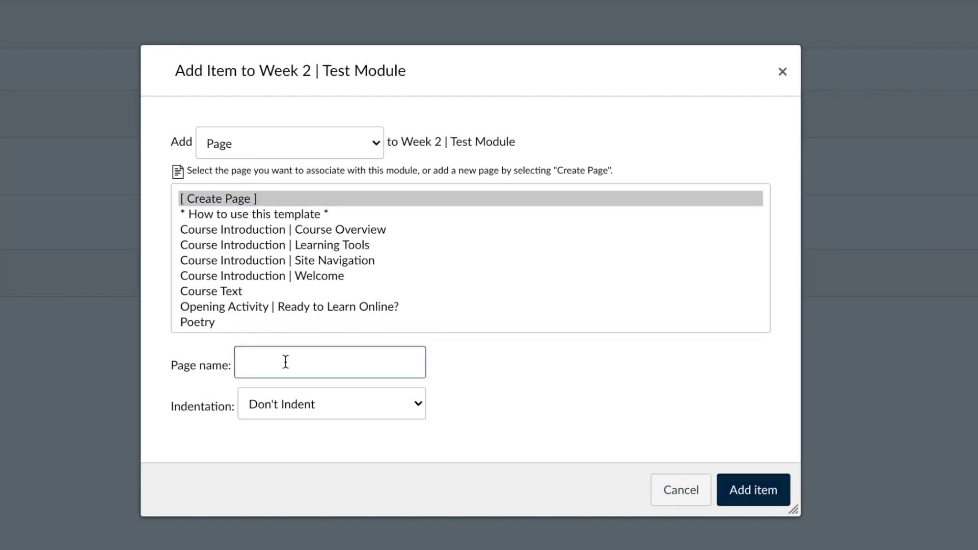
{"action": "type", "text": "Class Recording #"}
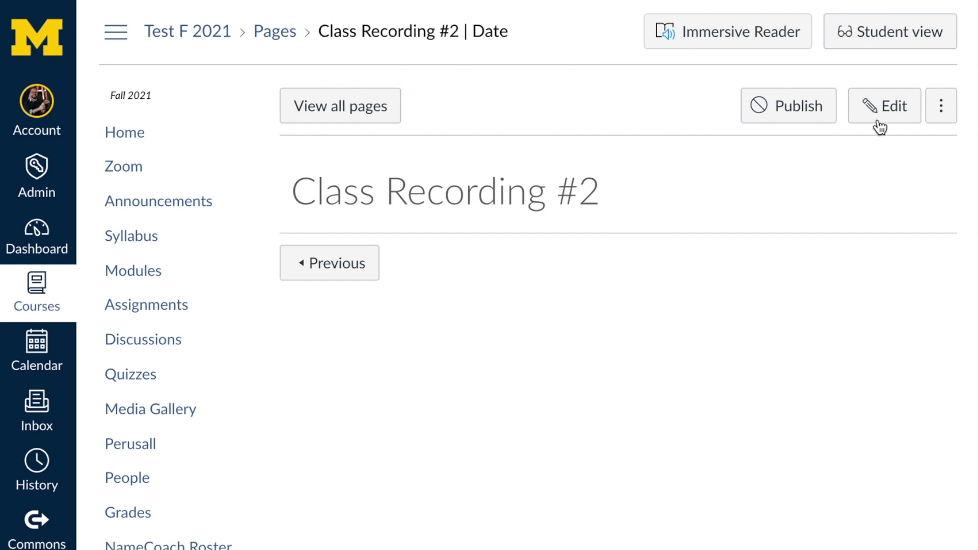
Edit the page and embed the 0:39 Class Recording #2 | DATE video in its body.
{"action": "left_click", "coordinate": [872, 107]}
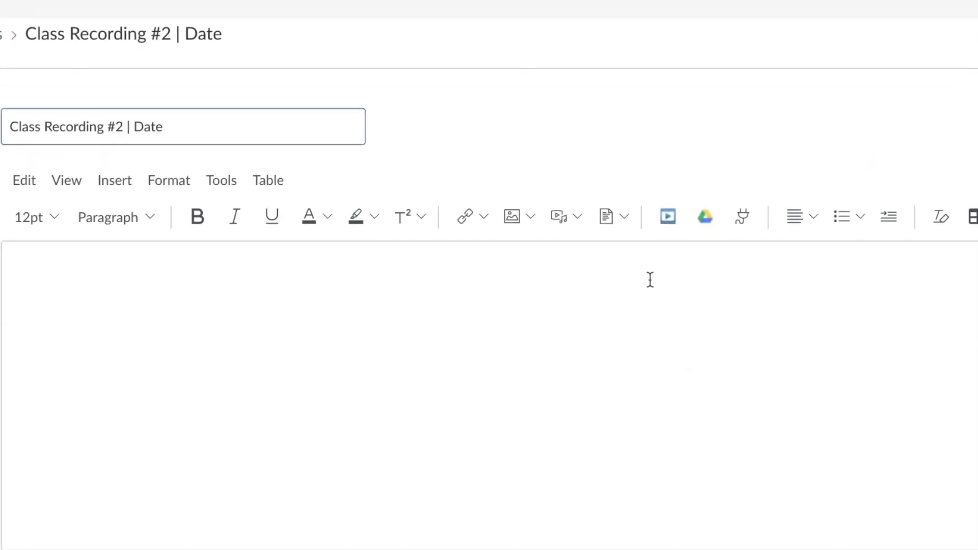
{"action": "left_click", "coordinate": [651, 278]}
{"action": "left_click", "coordinate": [670, 219]}
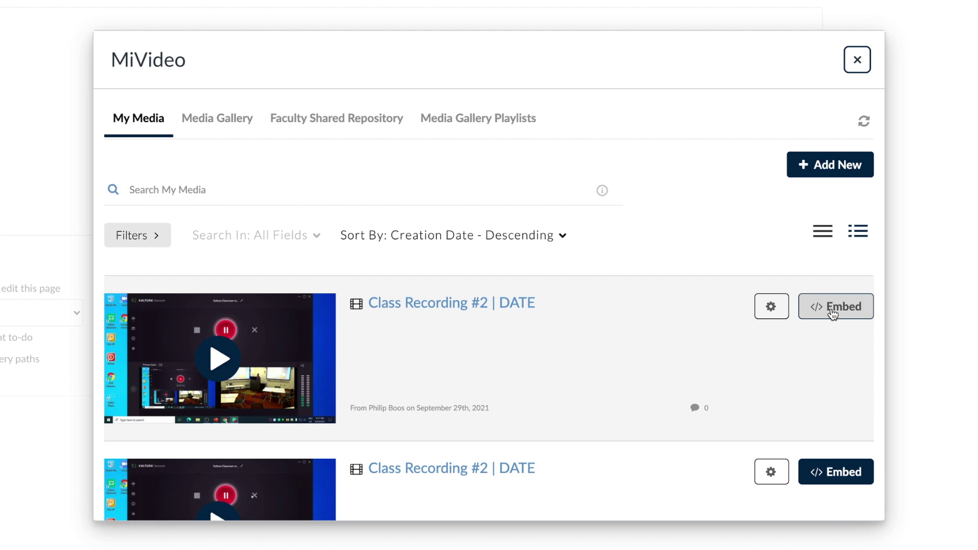
{"action": "left_click", "coordinate": [832, 310]}
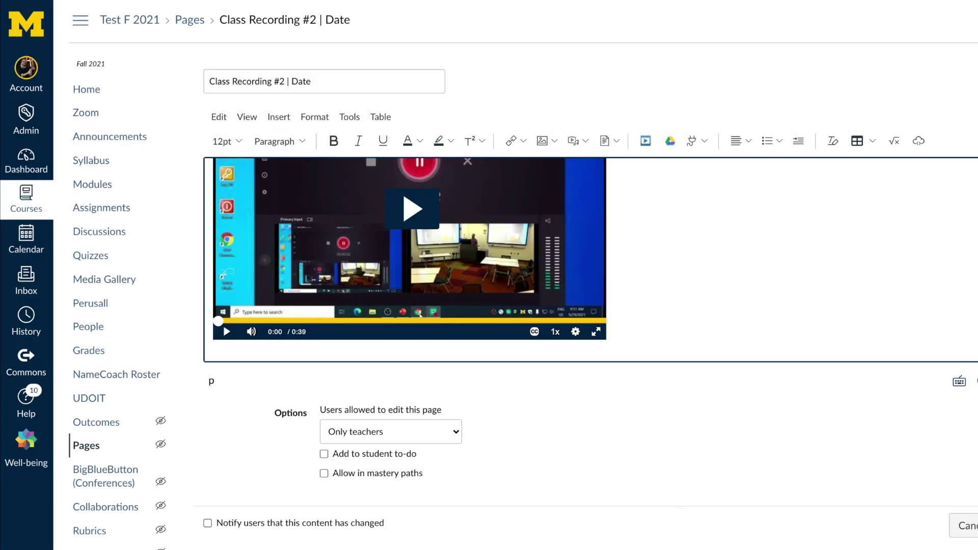
Return to the course modules and play the embedded class recording.
{"action": "left_click", "coordinate": [100, 186]}
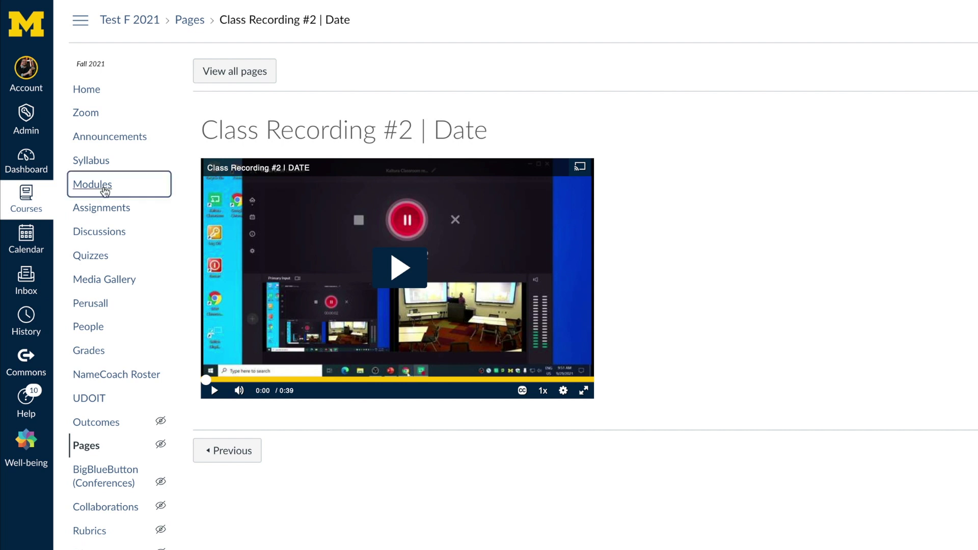
{"action": "left_click", "coordinate": [273, 355]}
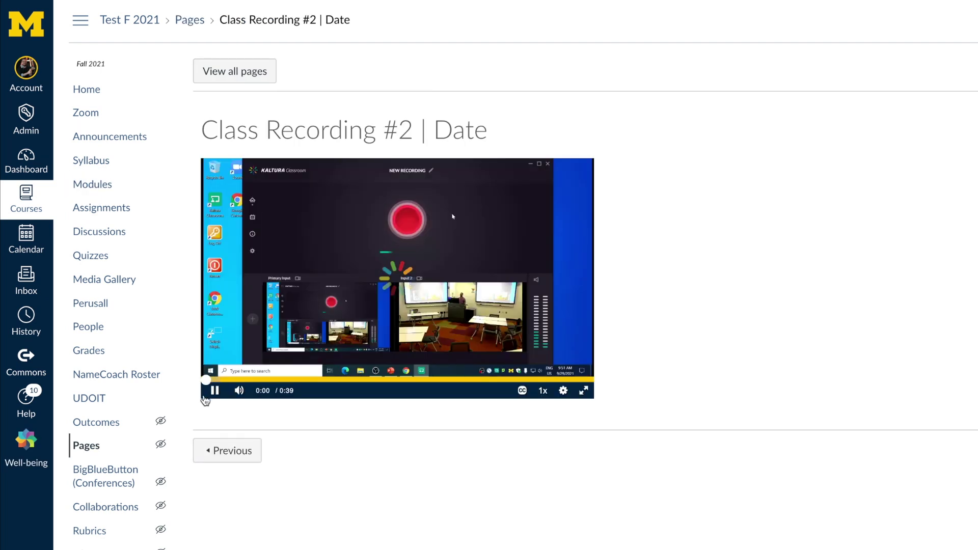